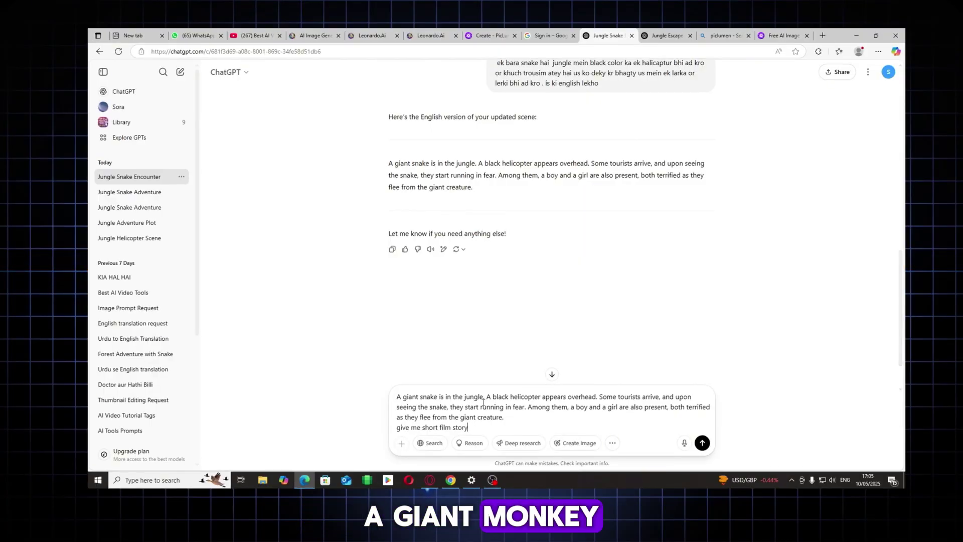
# Step: Send the jungle snake scene prompt and review the nine-scene story 'The Jungle Escape'
pyautogui.click(701, 442)
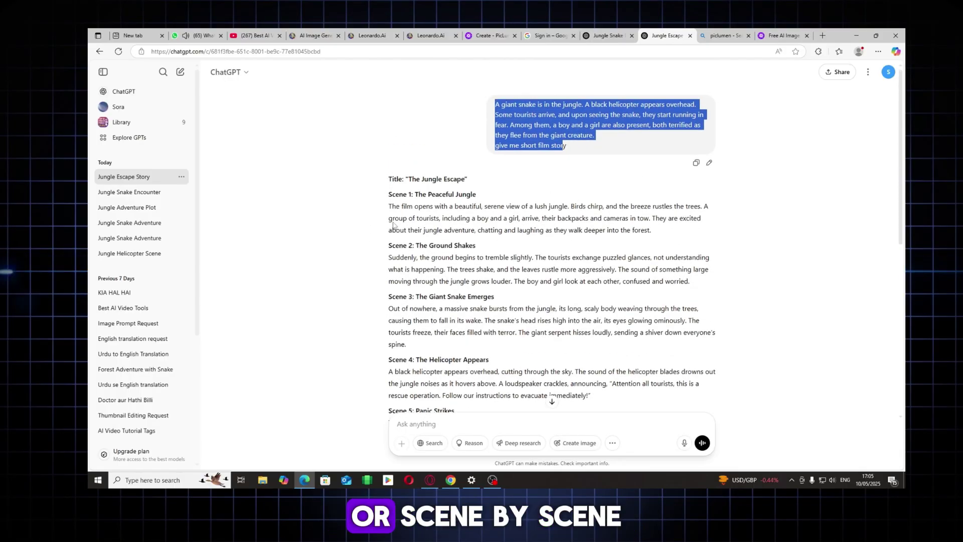
pyautogui.scroll(-1, 551, 401)
pyautogui.scroll(1, 567, 136)
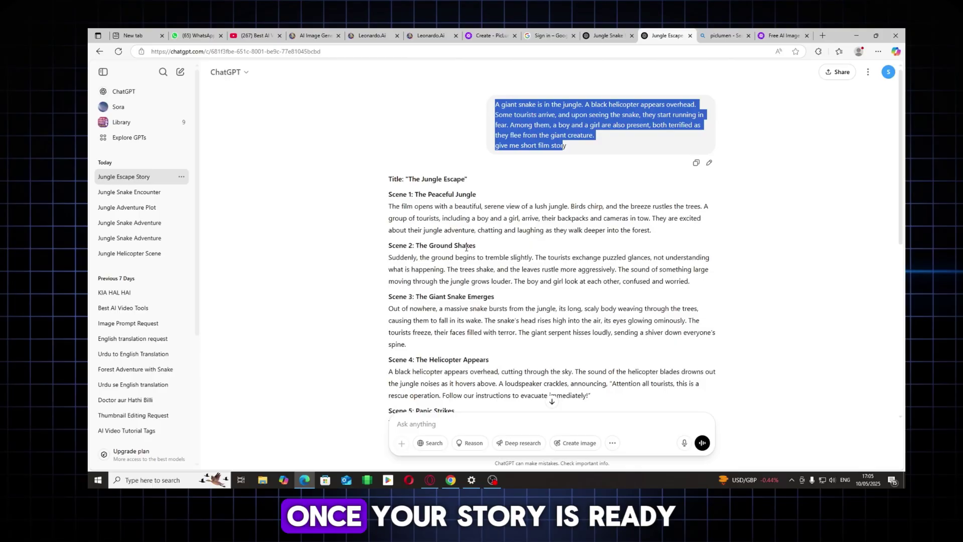
pyautogui.click(501, 155)
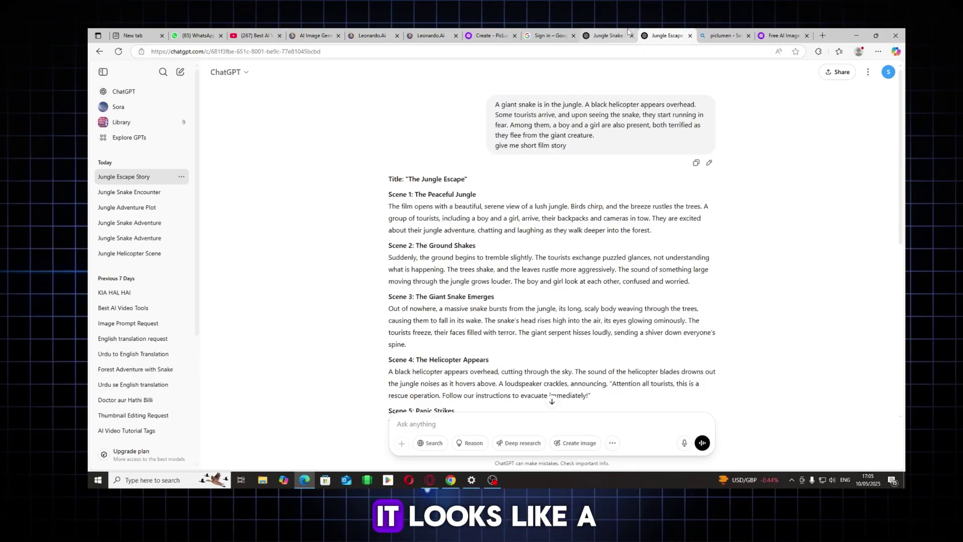
pyautogui.click(608, 35)
pyautogui.scroll(1, 604, 167)
pyautogui.click(666, 36)
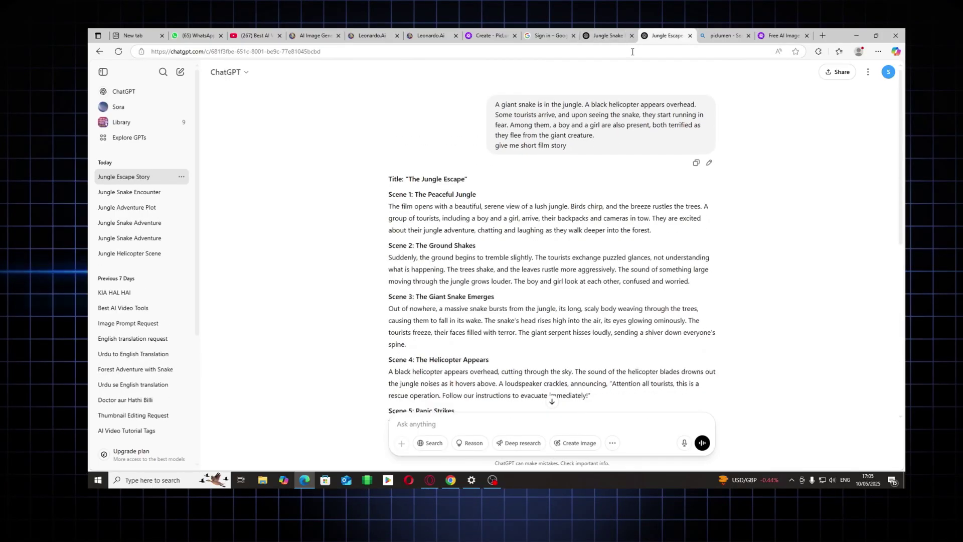
pyautogui.scroll(-5, 527, 263)
pyautogui.scroll(-3, 526, 263)
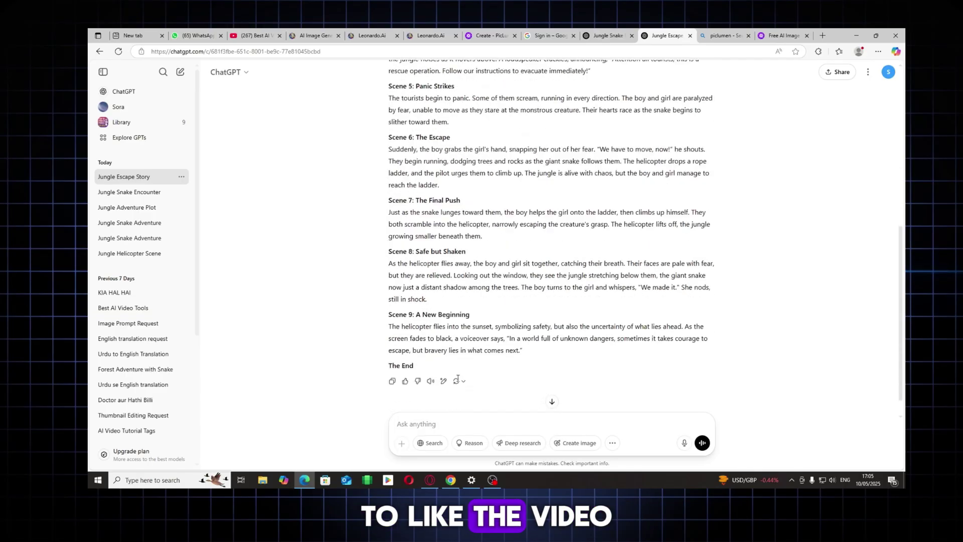
pyautogui.scroll(5, 527, 263)
pyautogui.scroll(5, 527, 263)
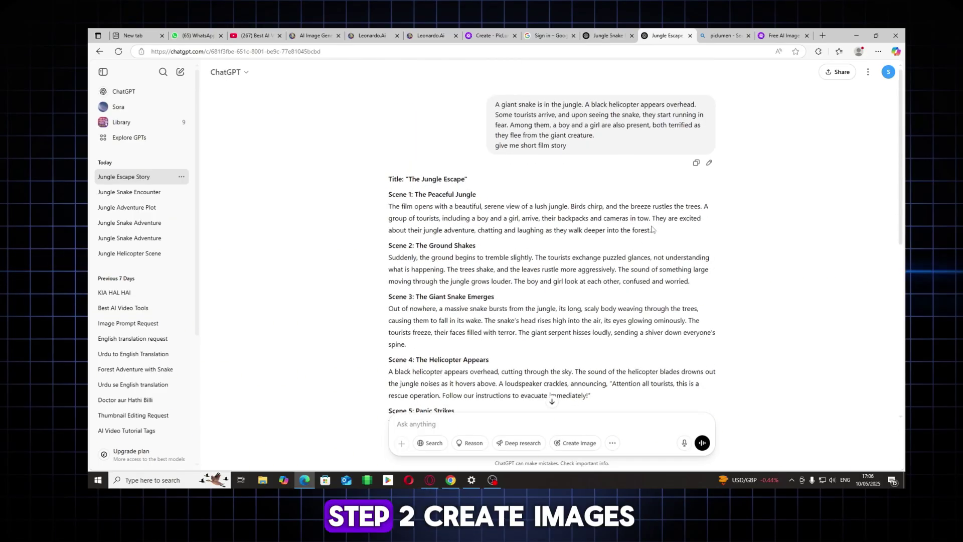
# Step: Generate a 16:9 PicLumen image from the Scene 1 text
pyautogui.moveTo(652, 230); pyautogui.dragTo(399, 191)
pyautogui.hotkey('ctrl', 'c')
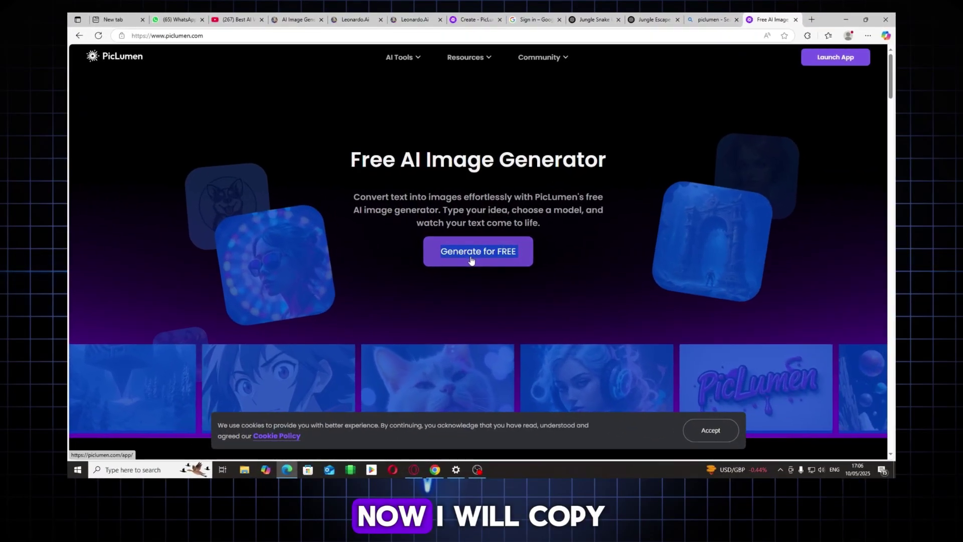
pyautogui.click(470, 252)
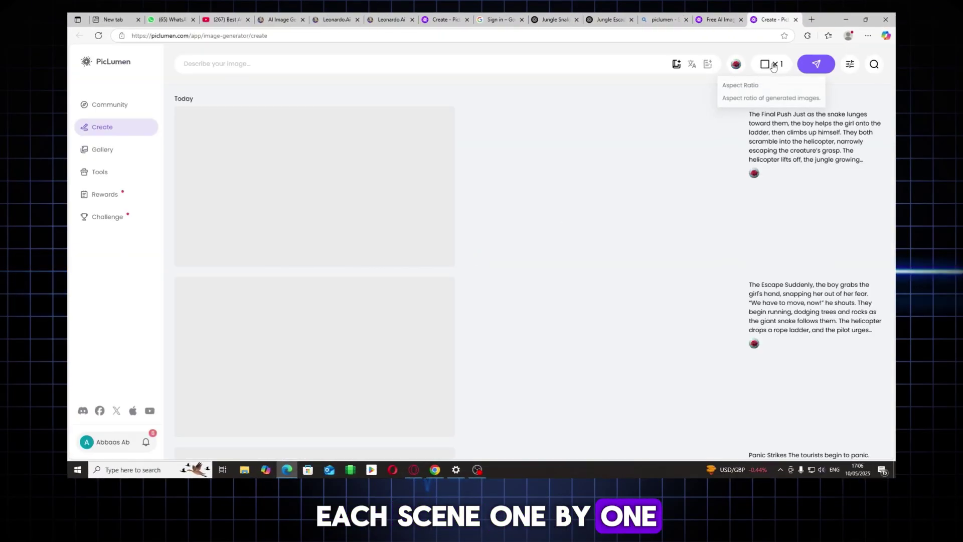
pyautogui.click(771, 64)
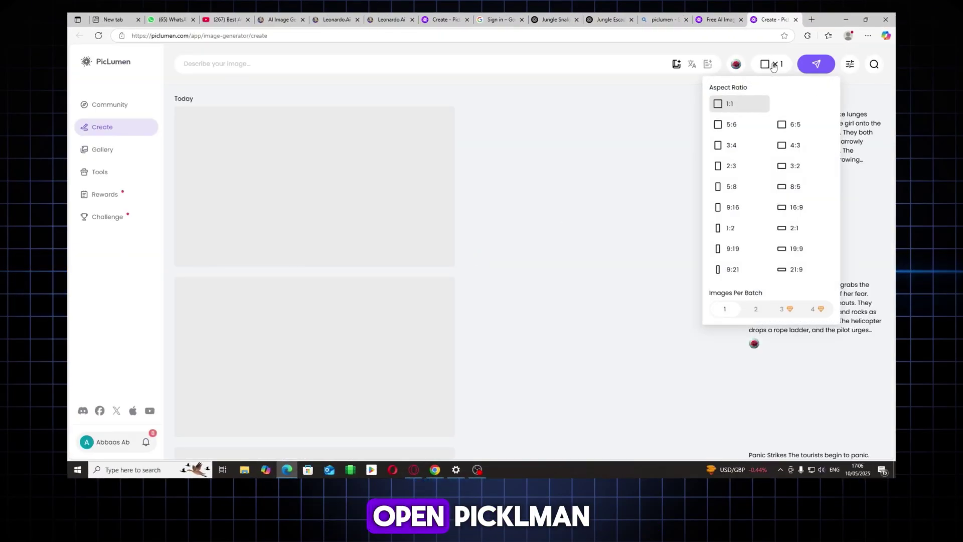
pyautogui.click(799, 205)
pyautogui.click(298, 67)
pyautogui.hotkey('ctrl', 'v')
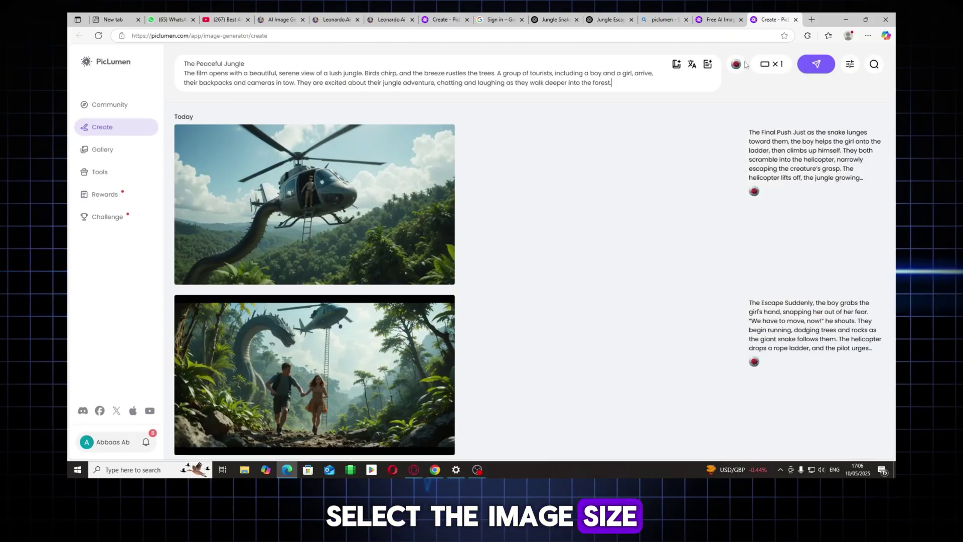
pyautogui.click(805, 64)
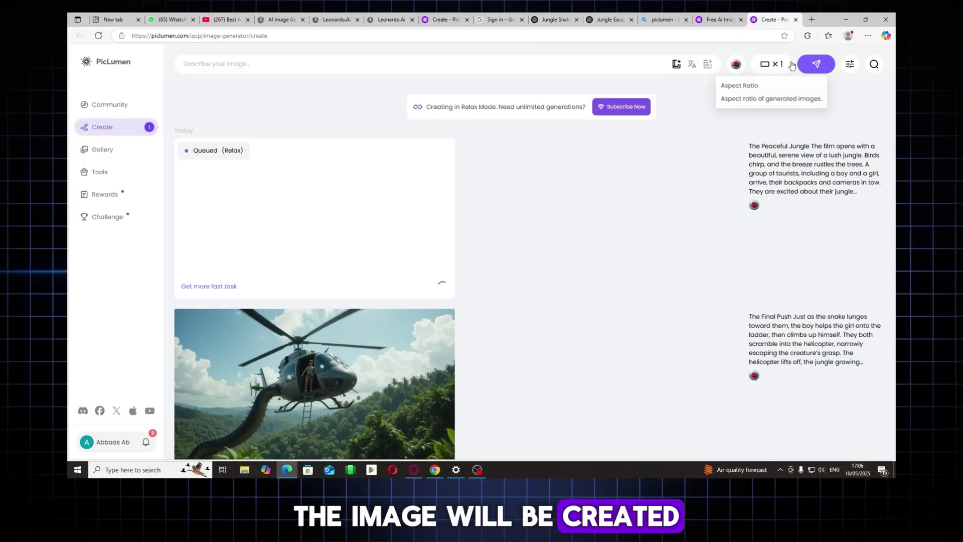
# Step: Generate an image from the Scene 2 text, 'The Ground Shakes'
pyautogui.click(611, 20)
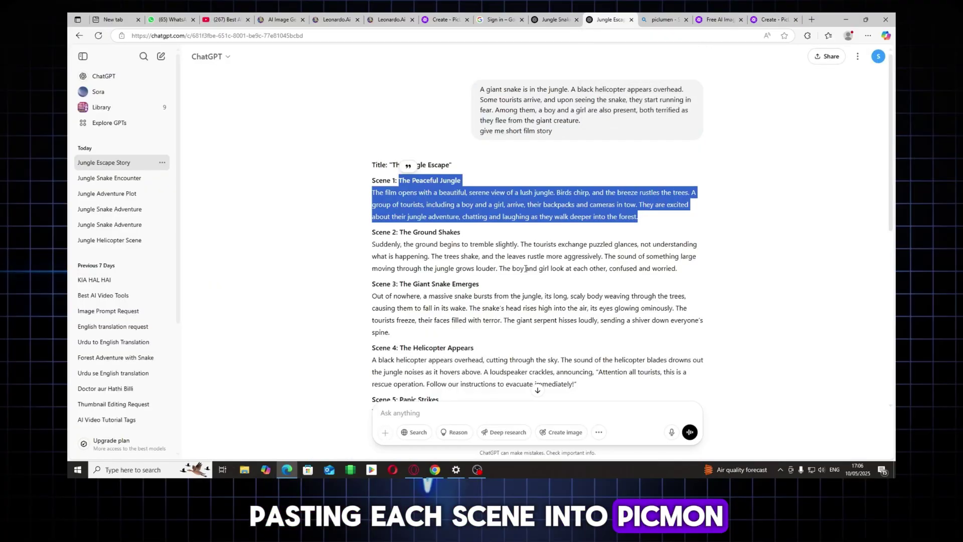
pyautogui.click(481, 283)
pyautogui.moveTo(479, 284); pyautogui.dragTo(418, 245)
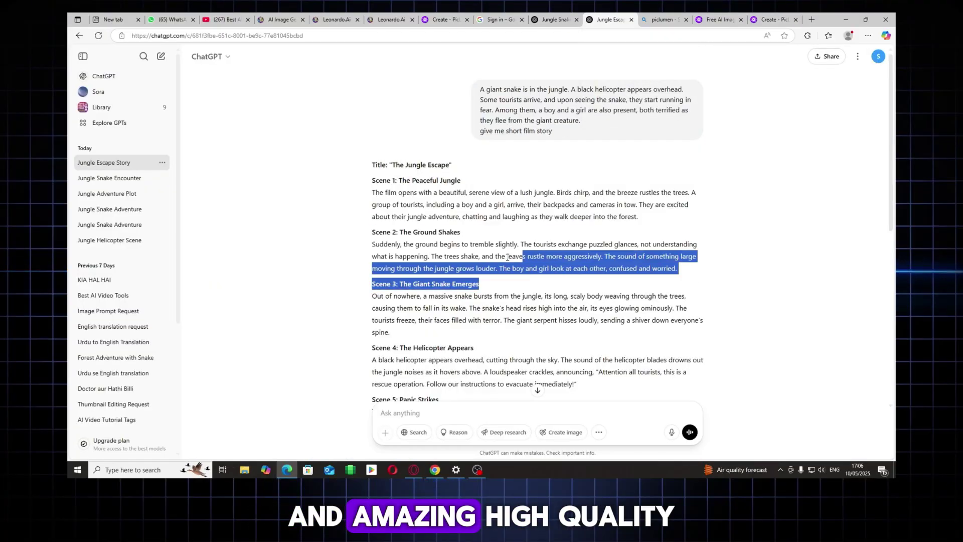
pyautogui.click(677, 268)
pyautogui.moveTo(676, 268); pyautogui.dragTo(399, 232)
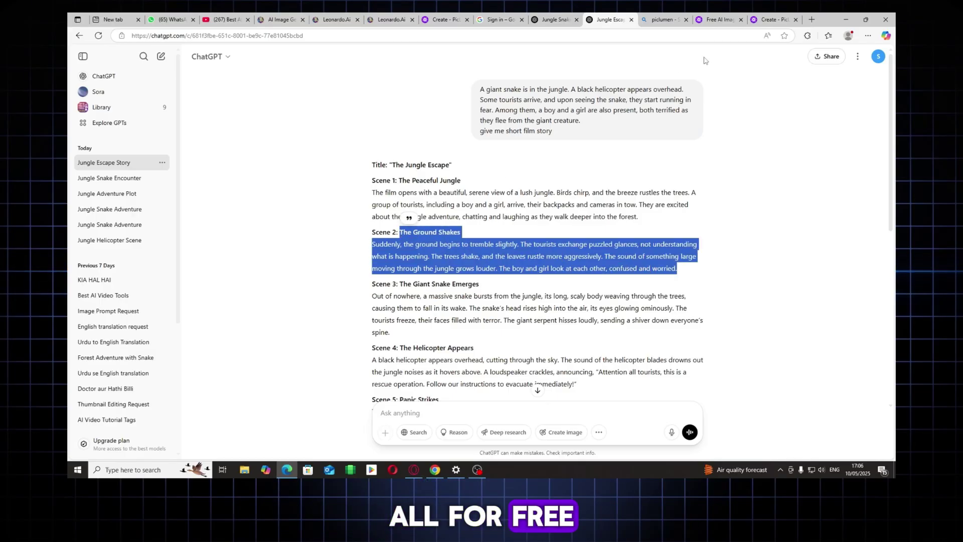
pyautogui.click(768, 20)
pyautogui.click(306, 68)
pyautogui.write('The Ground Shakes Suddenly, the ground begins to tremble slightly. The tourists exchange puzzled glances, not understanding what is happening. The trees shake, and the leaves rustle more aggressively. The sound of something large moving through the jungle grows louder. The boy and girl look at each other, confused and worried.')
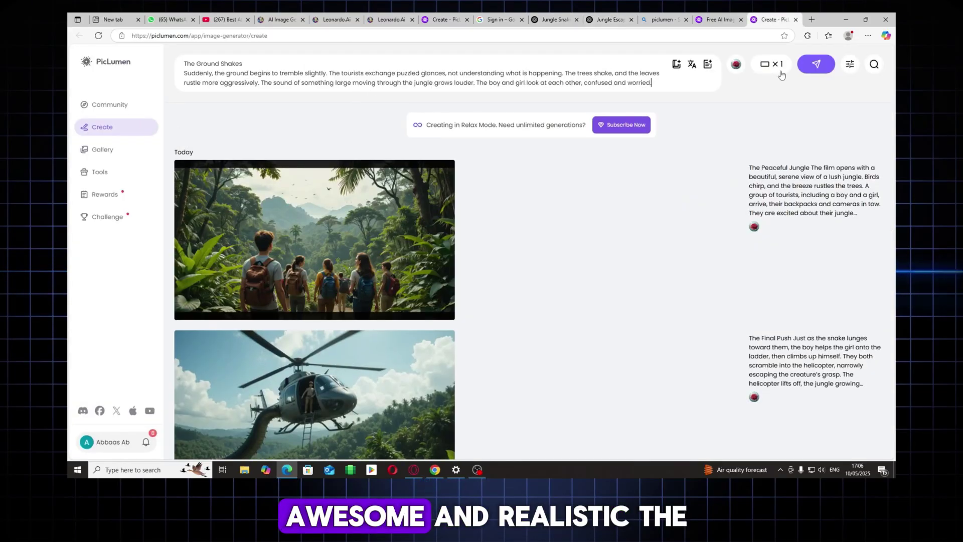
pyautogui.hotkey('ctrl', 'Return')
# Step: Copy the 'Giant Snake Emerges' scene text from the story
pyautogui.click(610, 20)
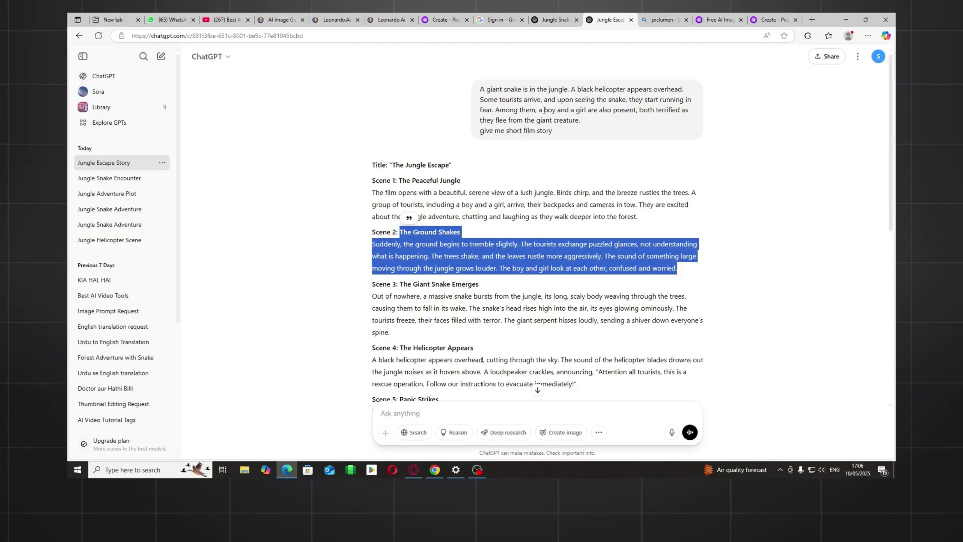
pyautogui.scroll(-2, 394, 245)
pyautogui.click(394, 245)
pyautogui.moveTo(394, 245); pyautogui.dragTo(372, 209)
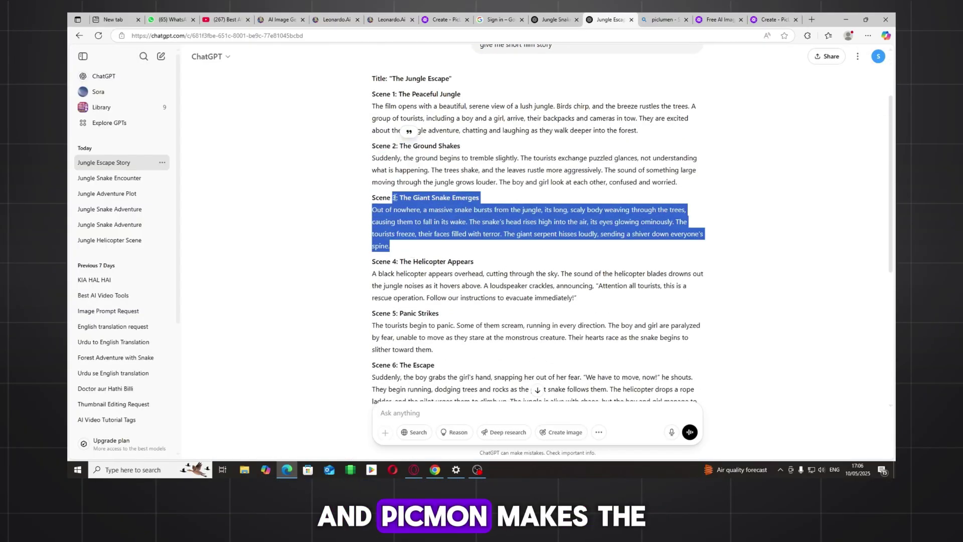
pyautogui.hotkey('ctrl', 'c')
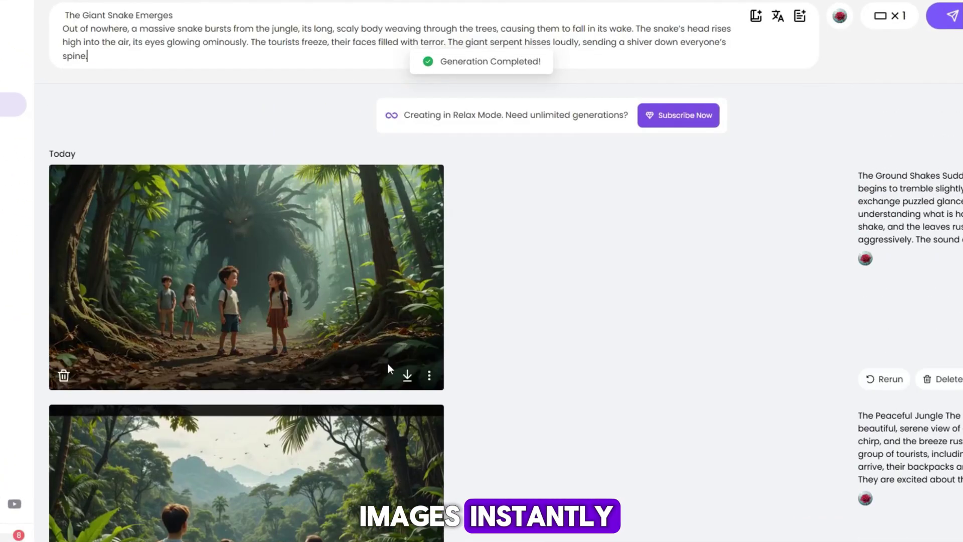
# Step: Download the cartoon jungle image and start generating the Giant Snake Emerges image
pyautogui.click(406, 374)
pyautogui.scroll(-1, 345, 365)
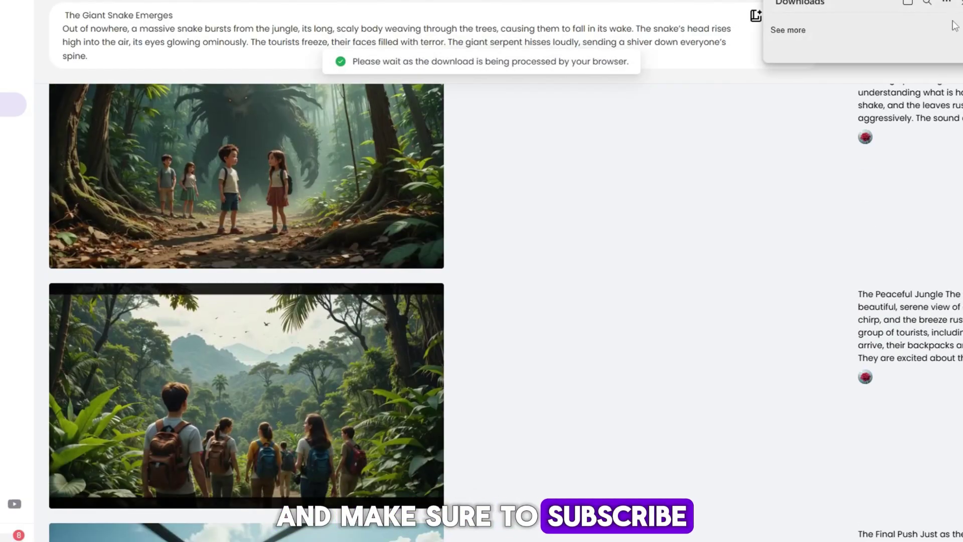
pyautogui.click(735, 113)
pyautogui.click(952, 16)
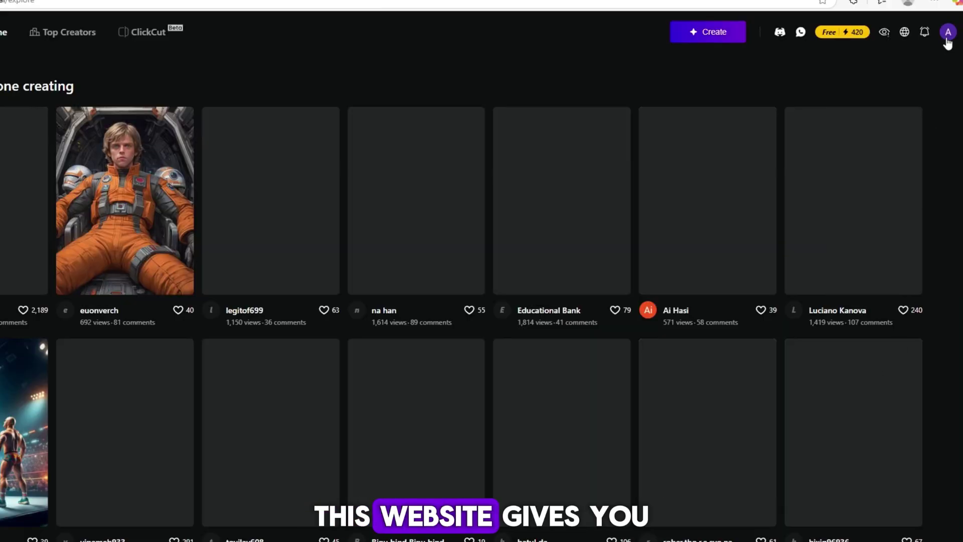
# Step: Visit the Digen AI profile page through the account menu, then reopen the menu
pyautogui.click(948, 32)
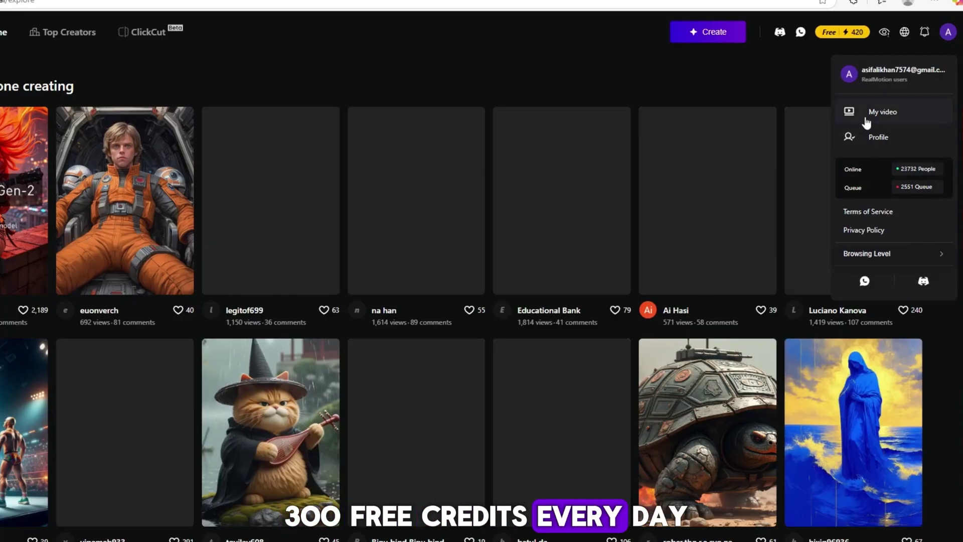
pyautogui.click(891, 113)
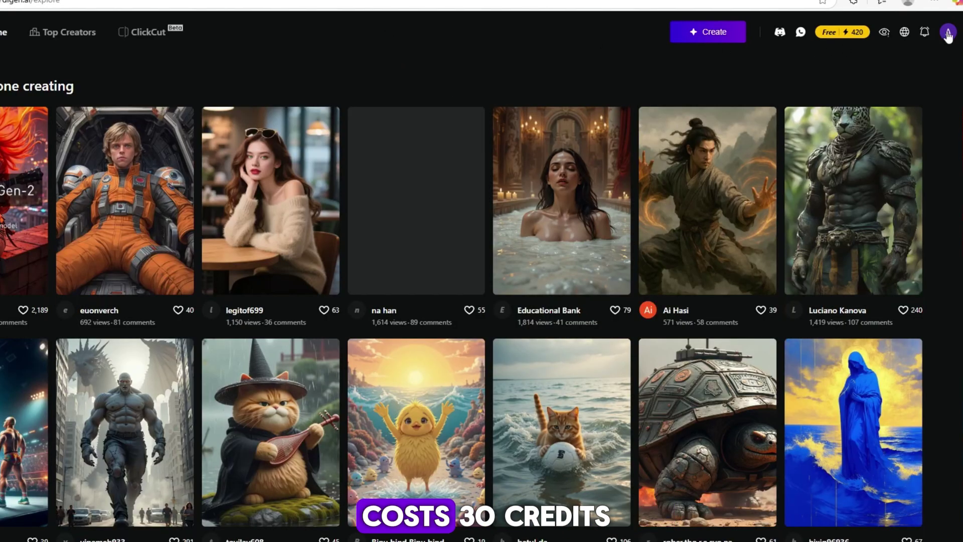
pyautogui.click(945, 33)
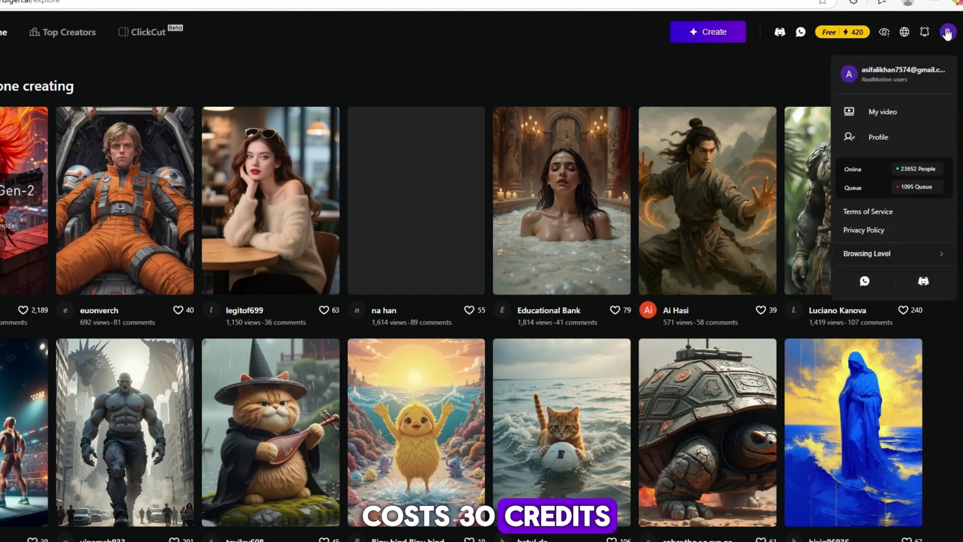
pyautogui.click(906, 79)
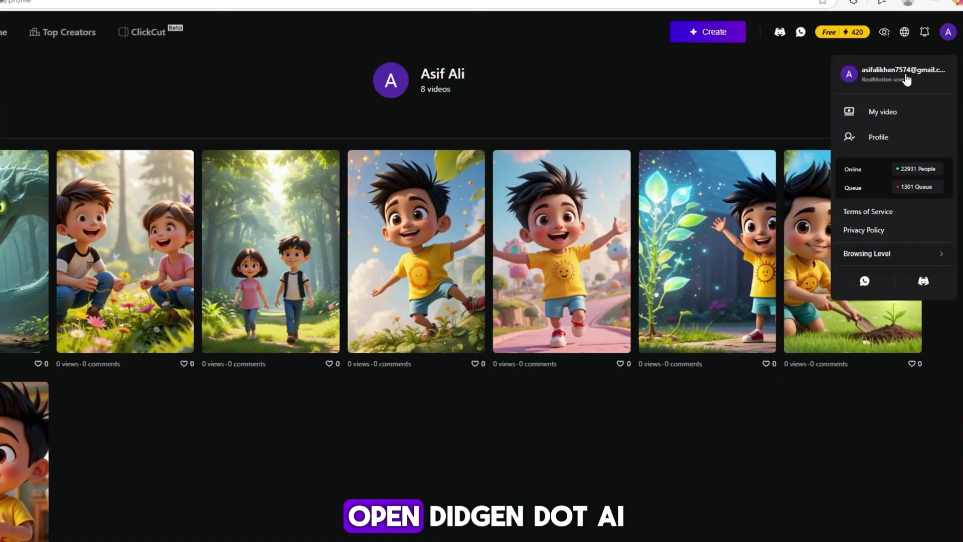
pyautogui.click(802, 59)
pyautogui.click(945, 33)
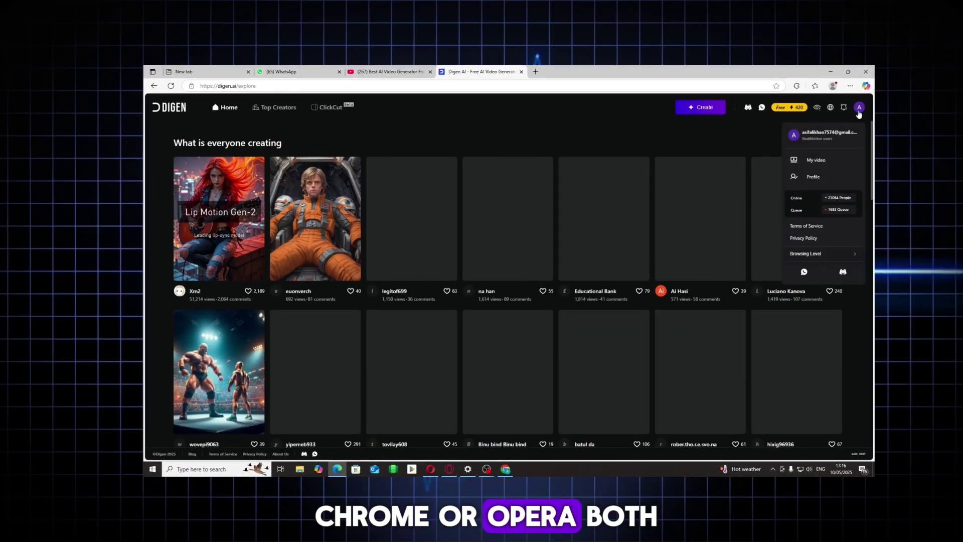
pyautogui.click(816, 160)
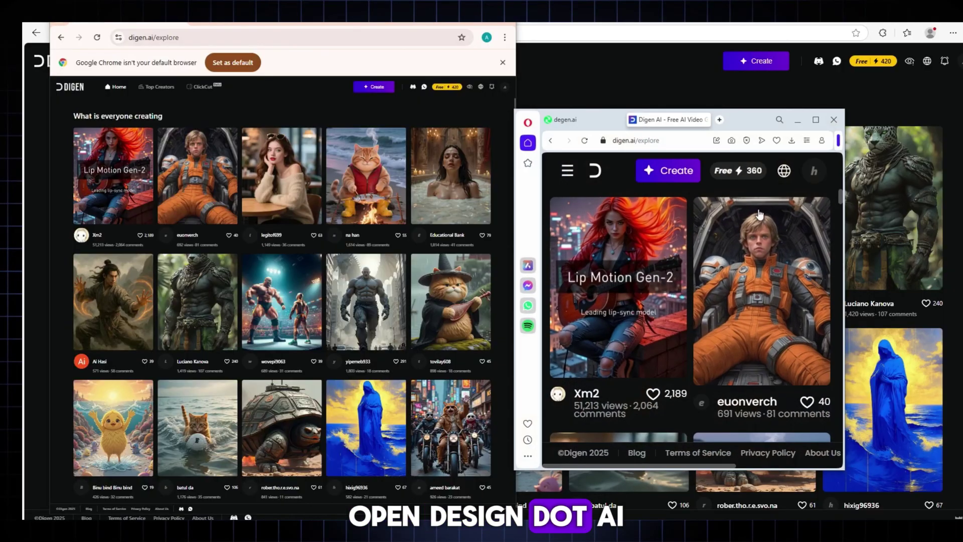
pyautogui.click(784, 170)
pyautogui.click(898, 60)
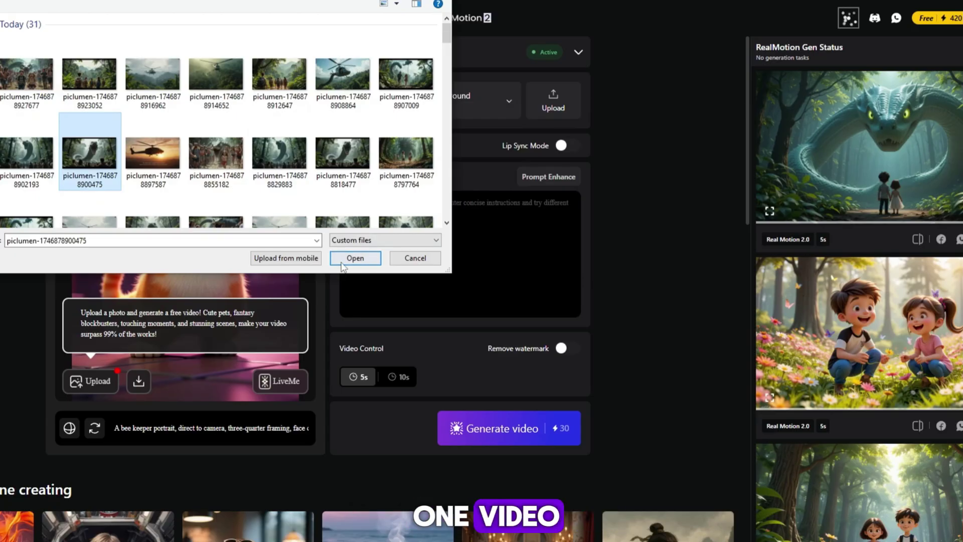
pyautogui.click(355, 258)
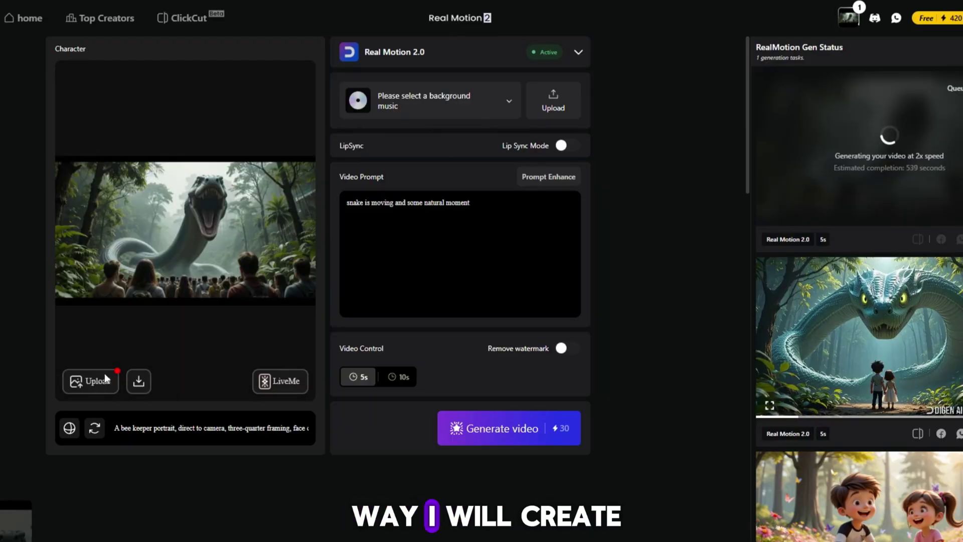
pyautogui.click(96, 380)
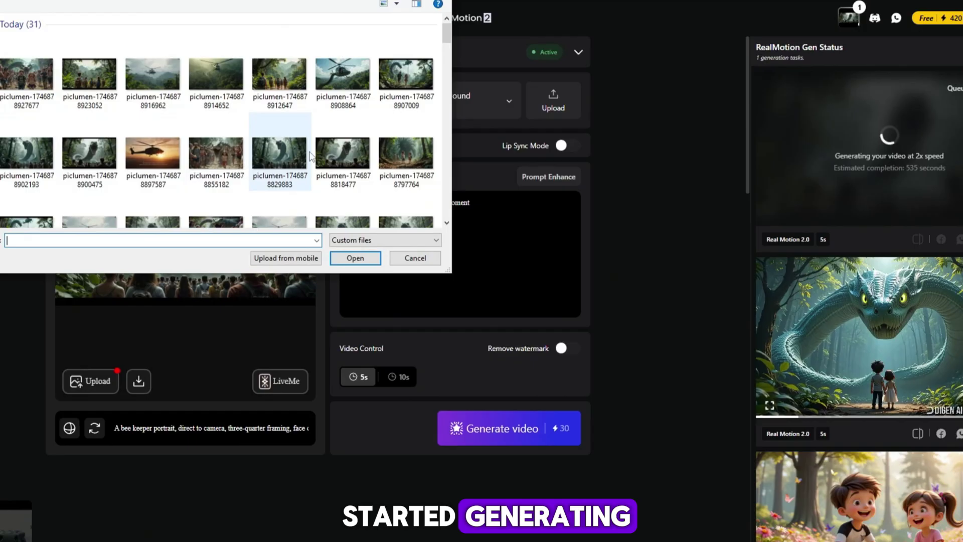
pyautogui.click(294, 73)
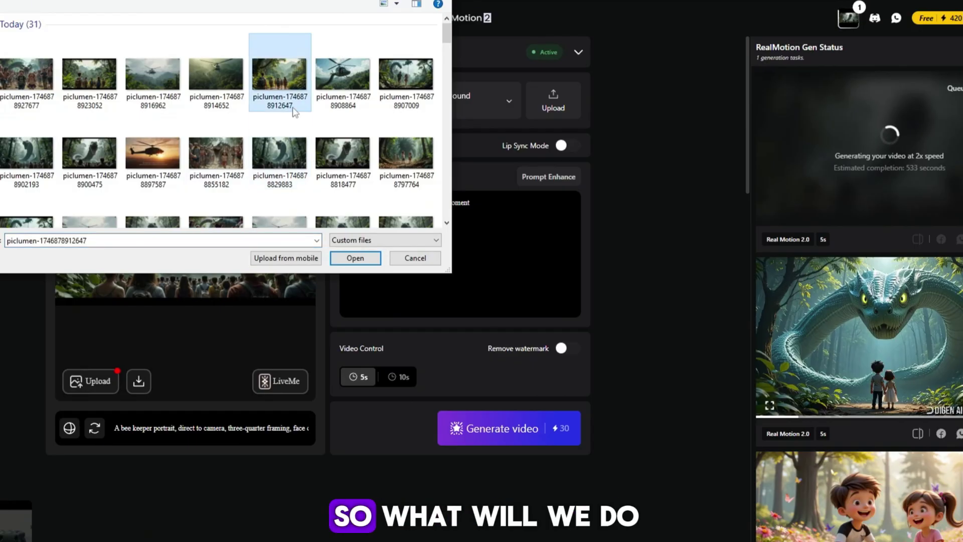
pyautogui.click(355, 257)
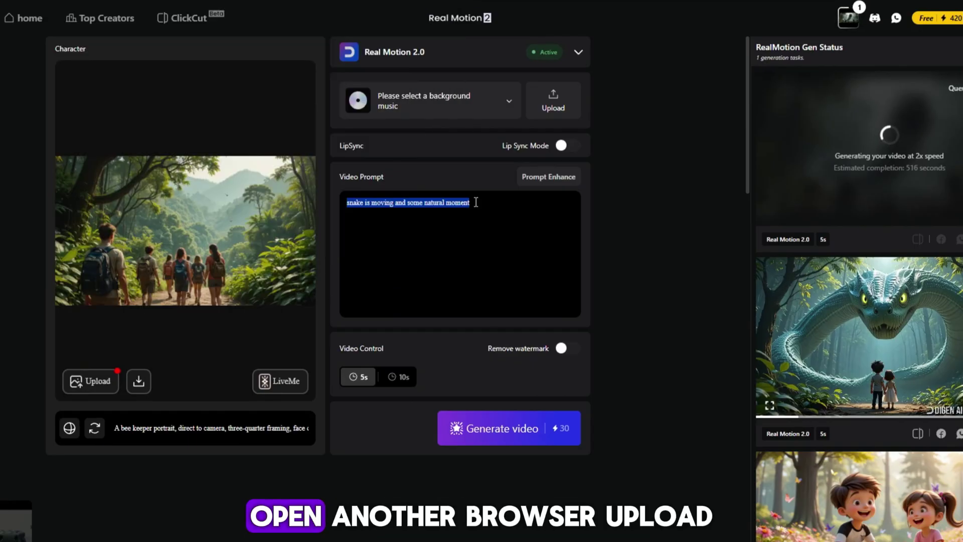
pyautogui.write('people')
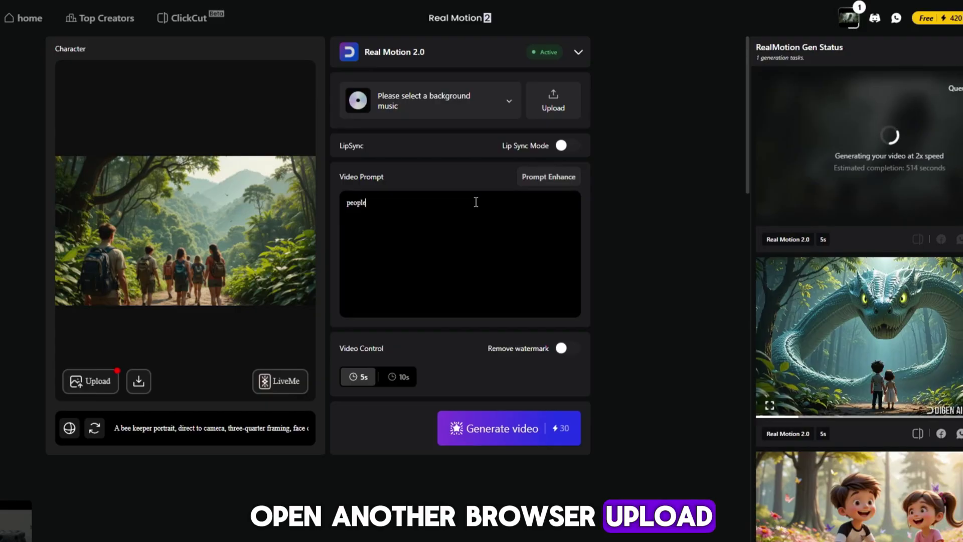
pyautogui.write(' are walking')
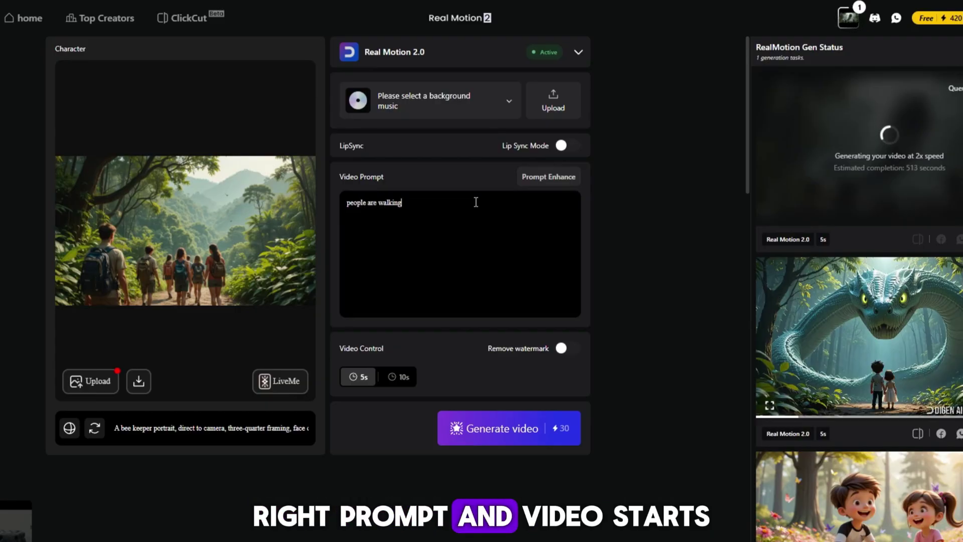
pyautogui.write(' and sone ')
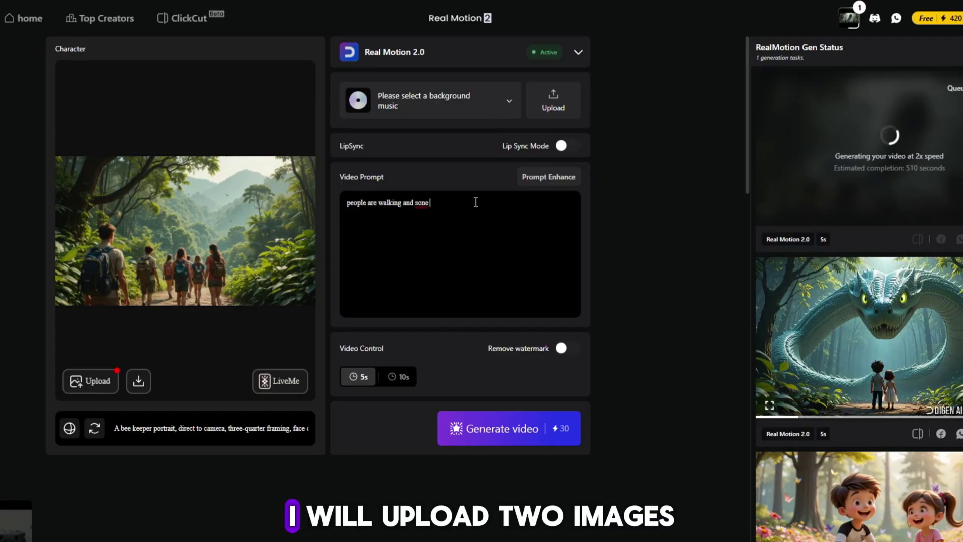
pyautogui.write('natural moment')
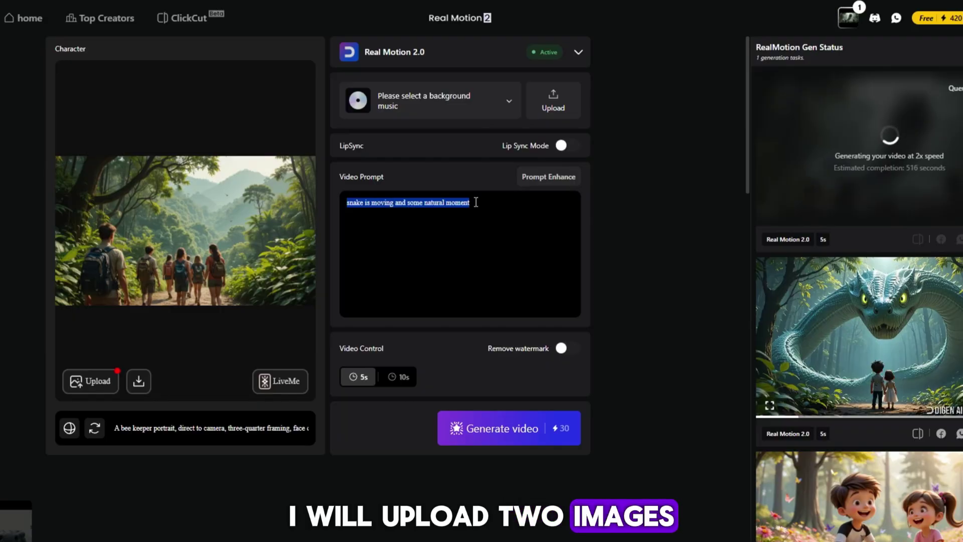
pyautogui.write('people are')
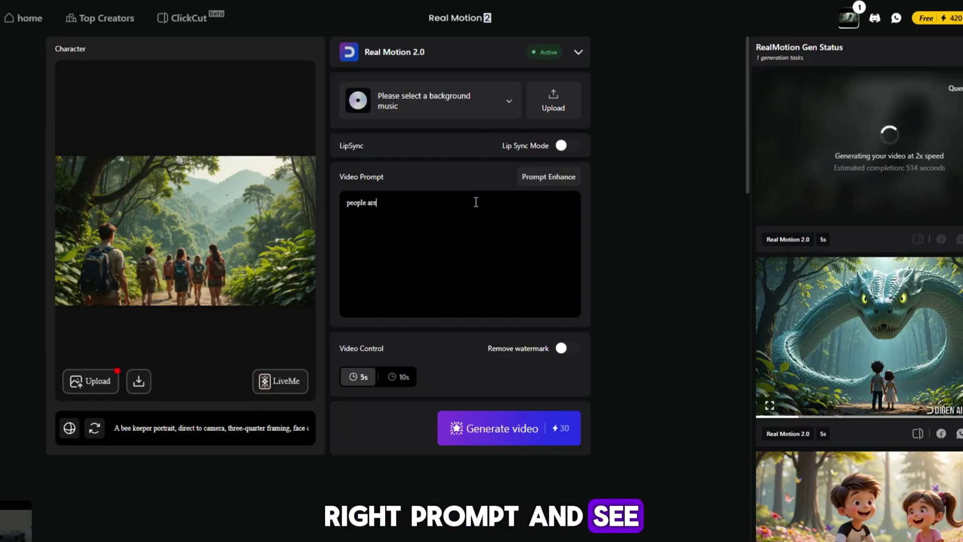
pyautogui.write(' walking a')
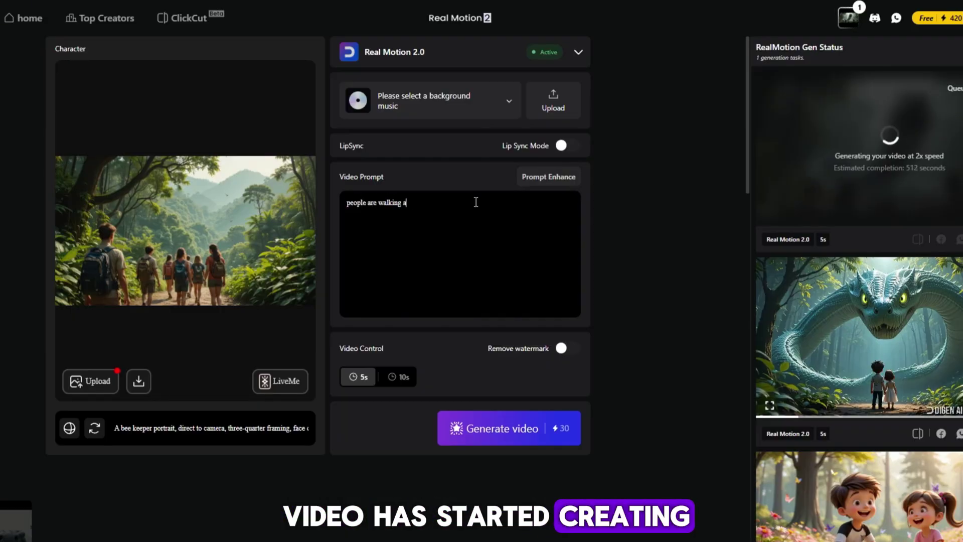
pyautogui.write('nd some na')
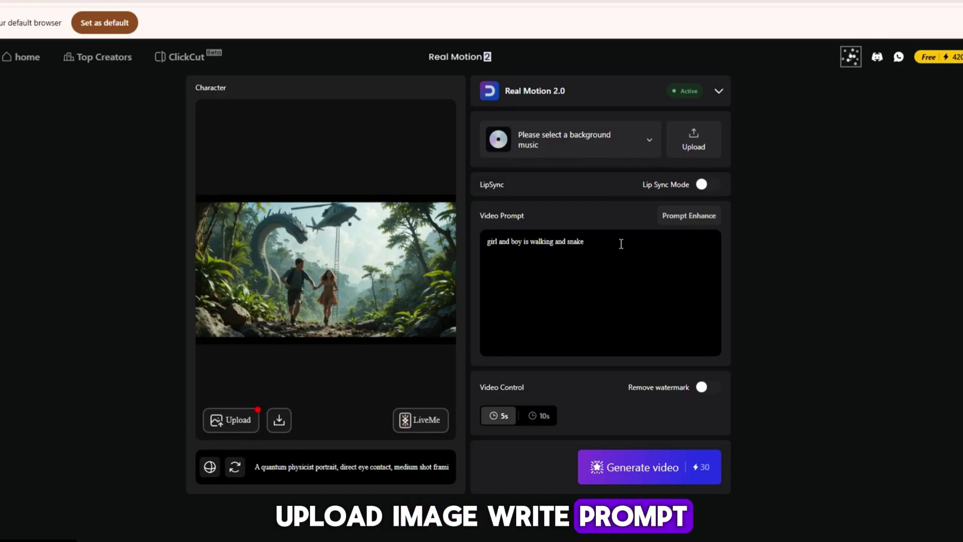
# Step: Delete a stray letter from the walking video prompt
pyautogui.press('BackSpace')
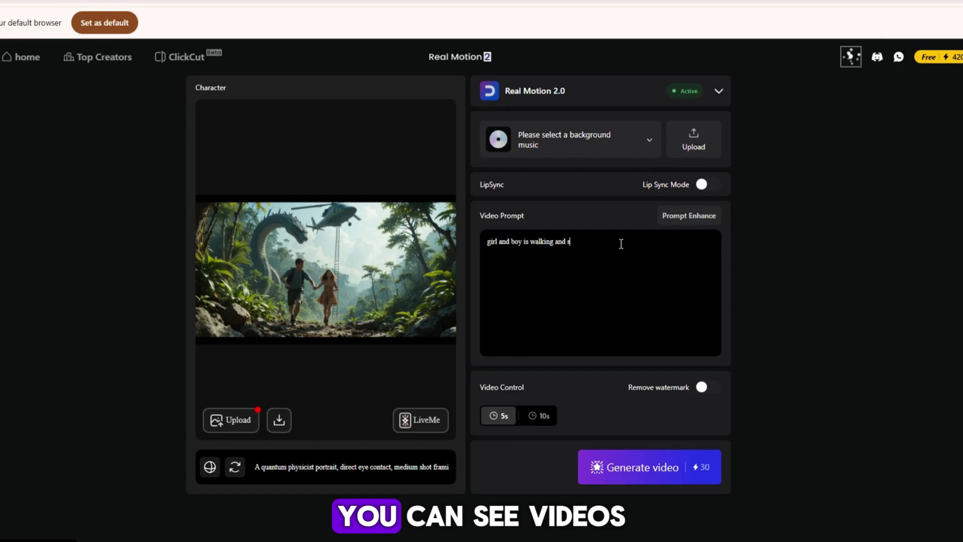
pyautogui.write('ome natural')
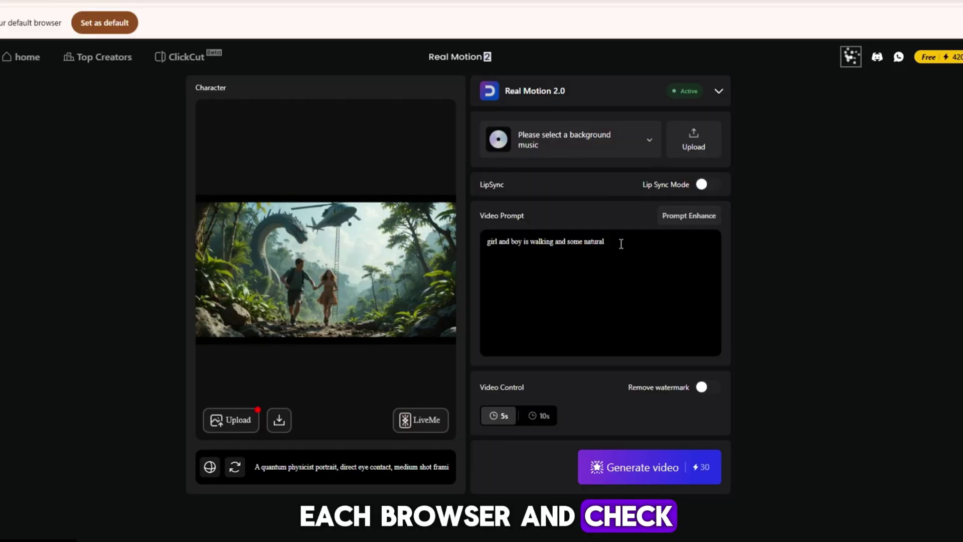
pyautogui.write(' m,oment in s')
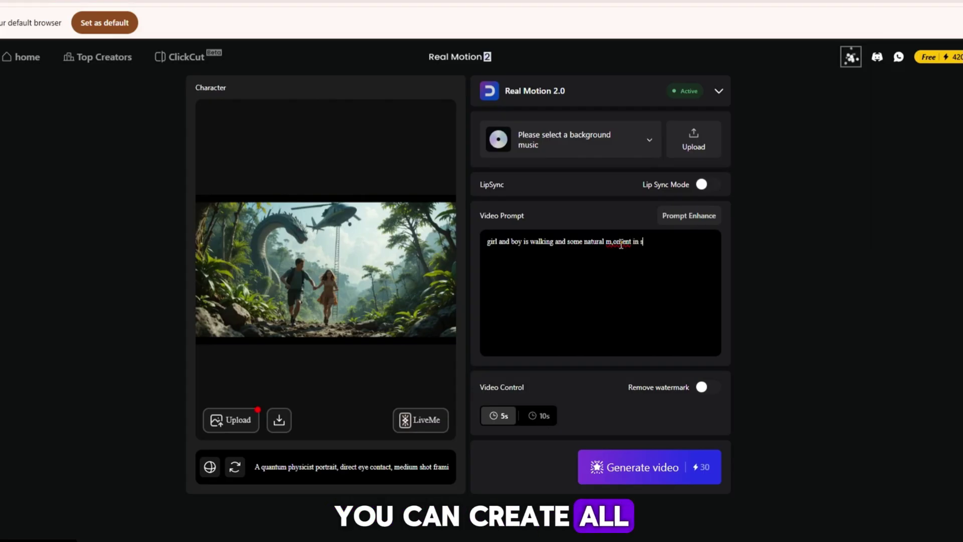
pyautogui.write('kake')
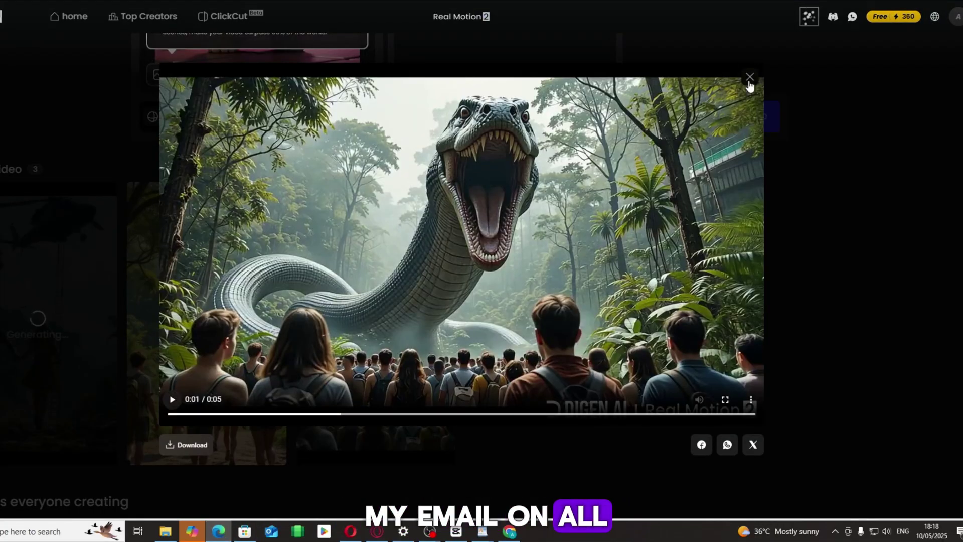
# Step: Close the crowd-and-snake clip preview and switch to the screen recording window
pyautogui.click(750, 77)
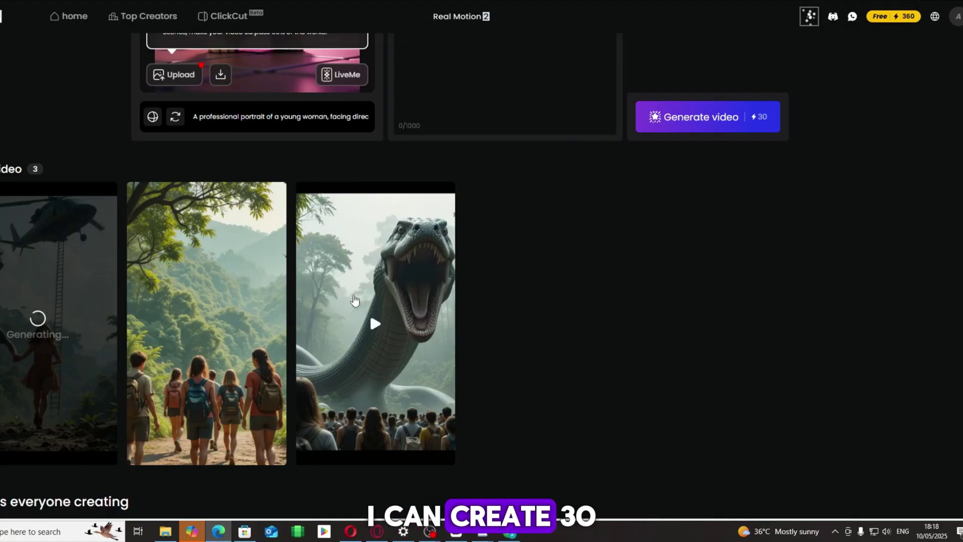
pyautogui.moveTo(48, 477)
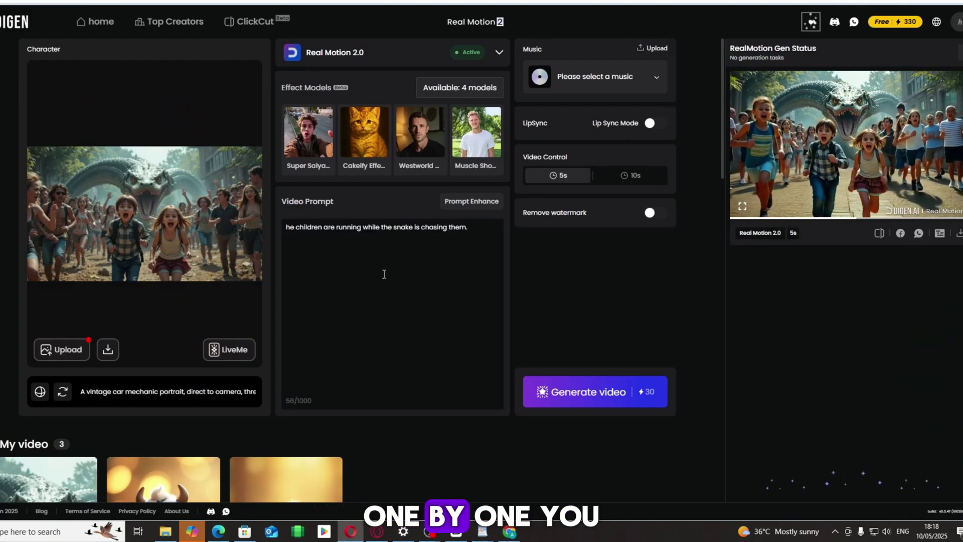
pyautogui.scroll(-3, 348, 433)
pyautogui.scroll(5, 351, 439)
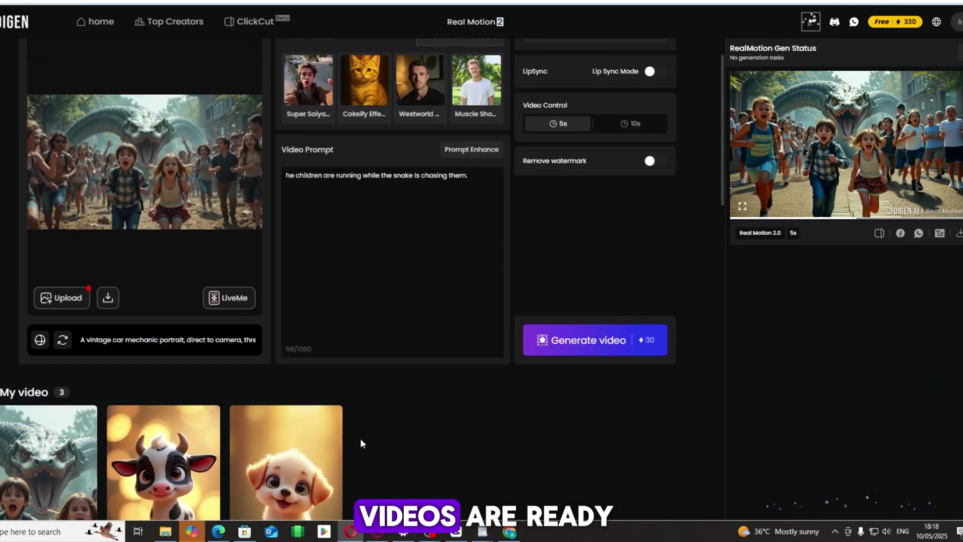
pyautogui.click(430, 532)
pyautogui.click(392, 463)
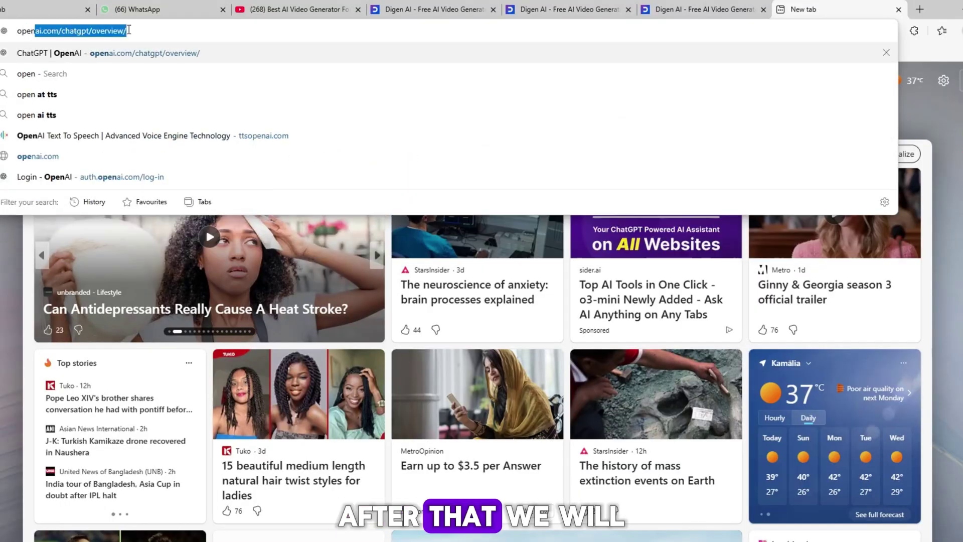
pyautogui.write('ai tts')
# Step: Search for 'open ai tts' to reach the ttsopenai.com site
pyautogui.press('Return')
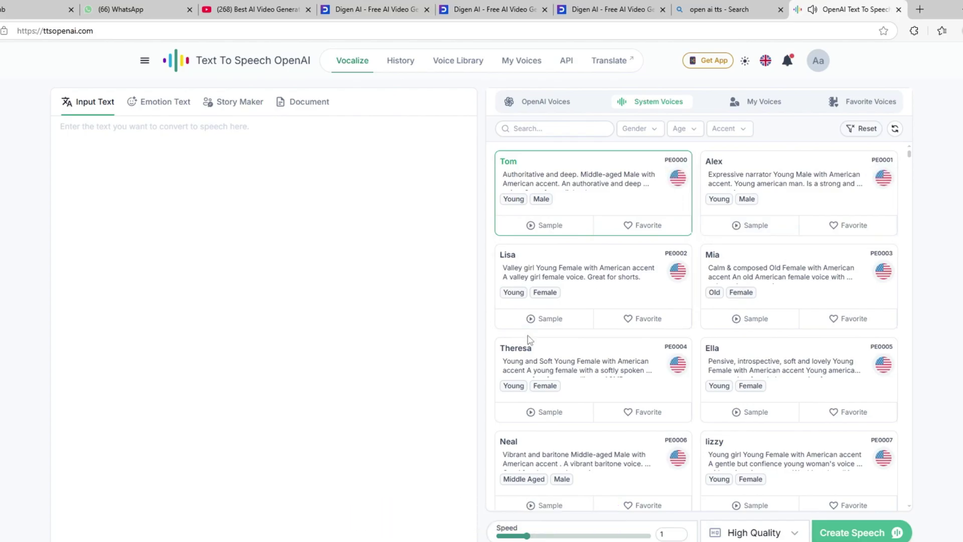
# Step: Sample the Lisa voice, paste the Kaala snake story, and import the helicopter clip into CapCut
pyautogui.click(533, 319)
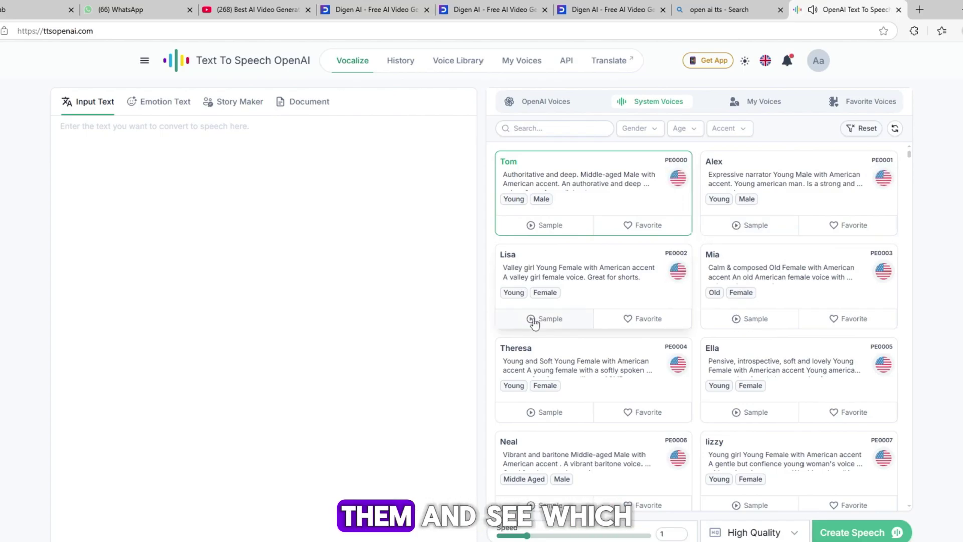
pyautogui.click(533, 319)
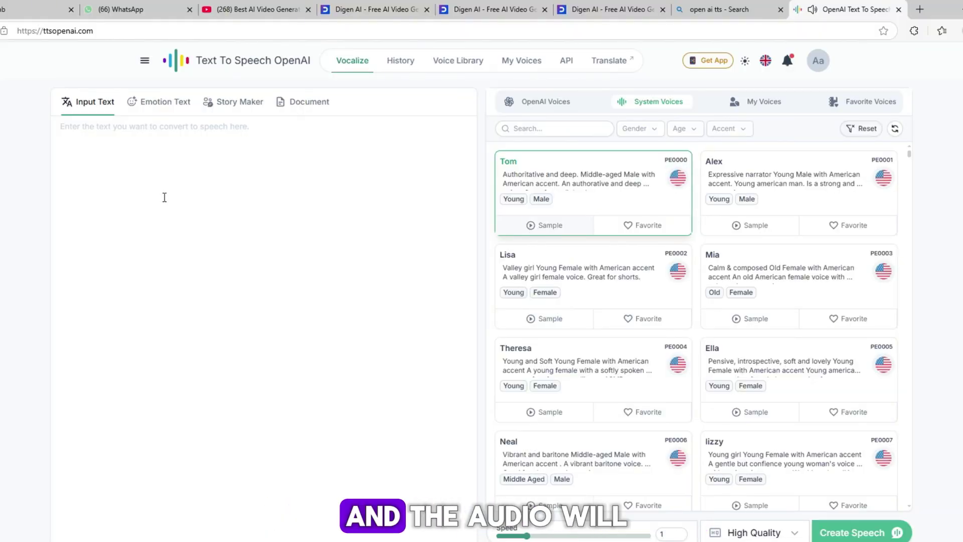
pyautogui.click(137, 123)
pyautogui.write('Deep in the heart of the emerald forest, where sunlight pierced through the canopy like golden needles, lived a snake named Kaala. Unlike other snakes, Kaala was not feared by the creatures of the forest. He was respected.  Years ago, Kaala had saved the forest from a terrible fire. As flames raced through the dry underbrush, Kaala slithered with all his might to alert the elephants. With a hiss and a strike at their feet, he got their attention, guiding them to use their trunks to bring water from the river. The fire was stopped just in time.')
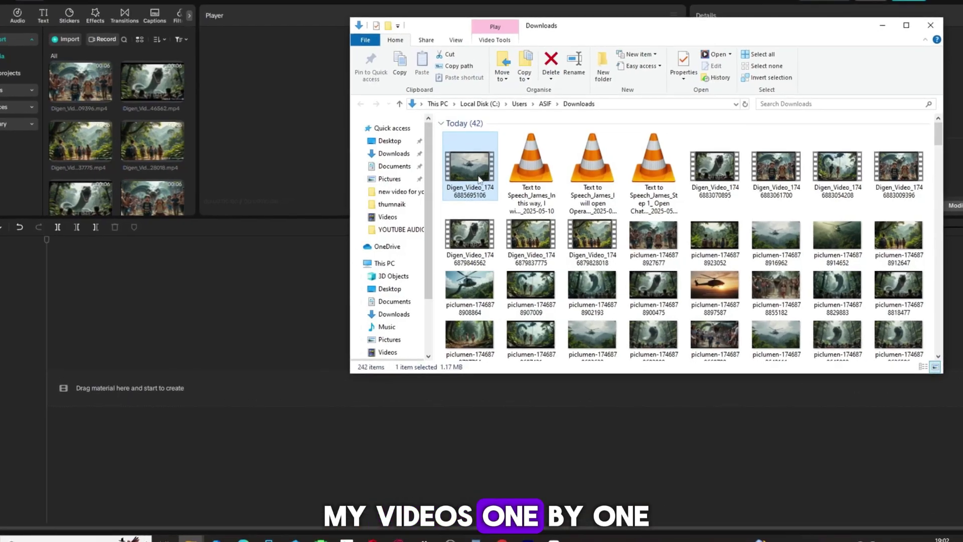
pyautogui.moveTo(469, 165)
pyautogui.mouseDown()
pyautogui.moveTo(365, 177)
pyautogui.moveTo(169, 137)
pyautogui.mouseUp()
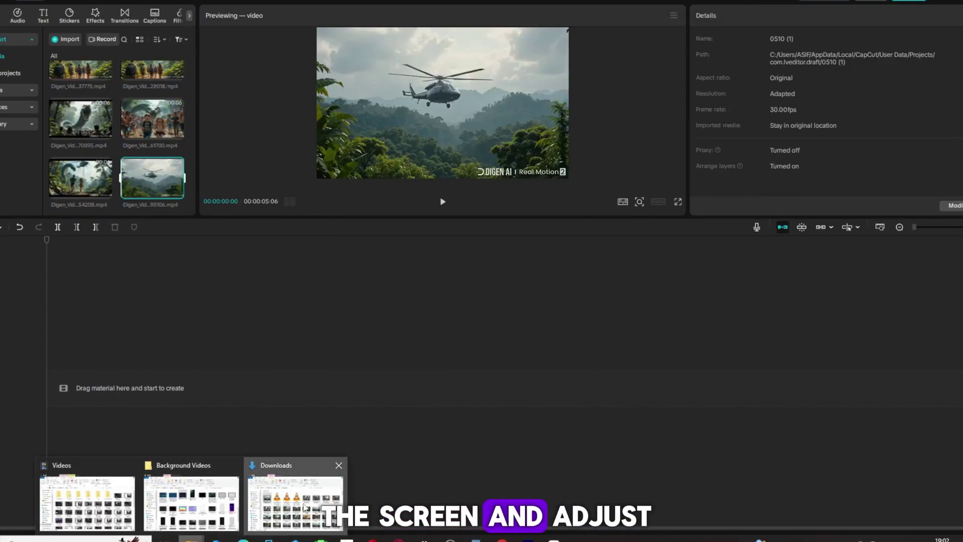
# Step: Import more Digen clips, recentre the hikers clip, and append the roaring snake clip
pyautogui.click(294, 503)
pyautogui.click(837, 166)
pyautogui.keyDown('ctrl'); pyautogui.click(899, 165); pyautogui.keyUp('ctrl')
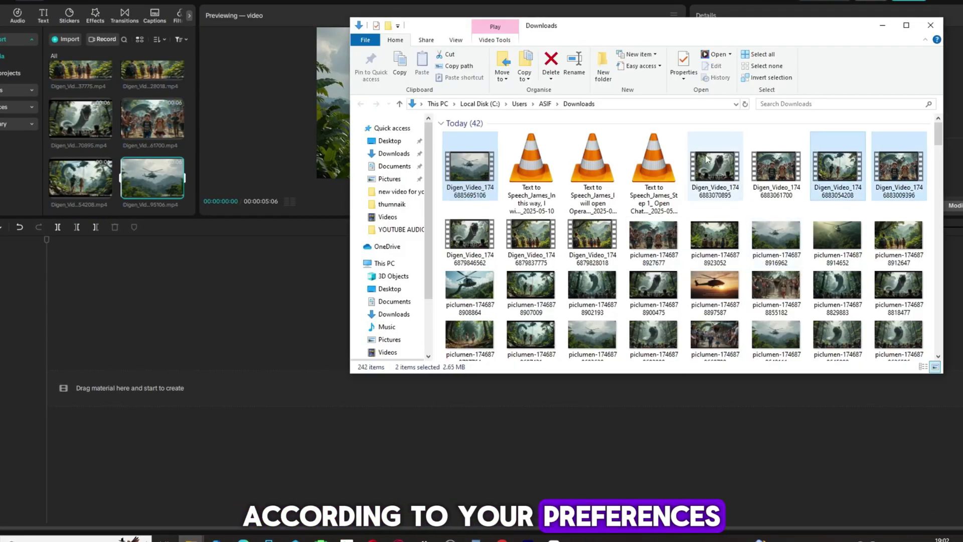
pyautogui.click(79, 127)
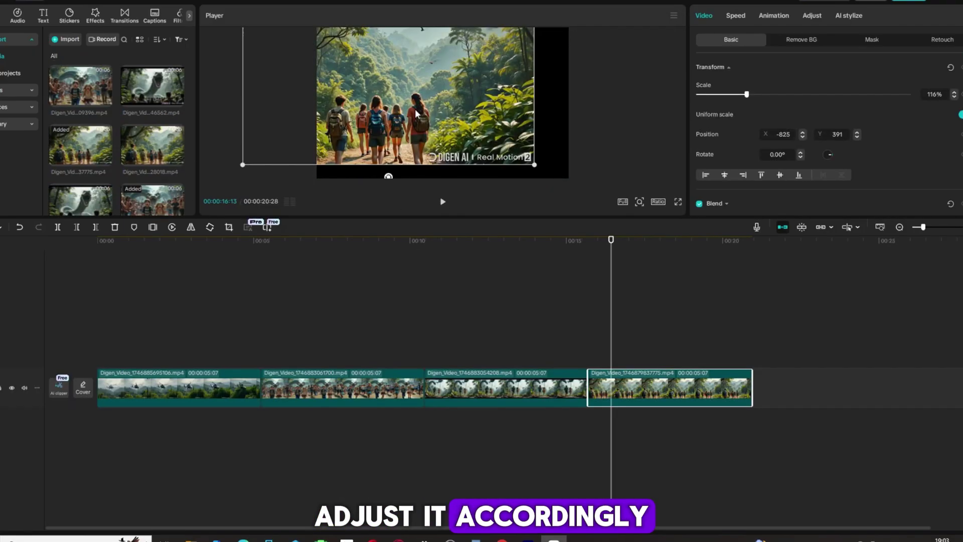
pyautogui.moveTo(416, 113); pyautogui.dragTo(475, 129)
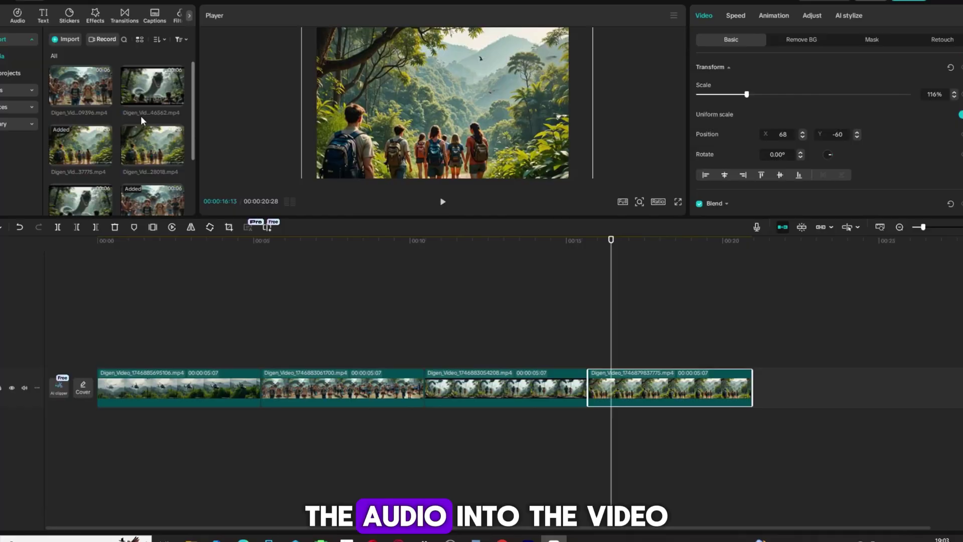
pyautogui.moveTo(152, 85); pyautogui.dragTo(798, 387)
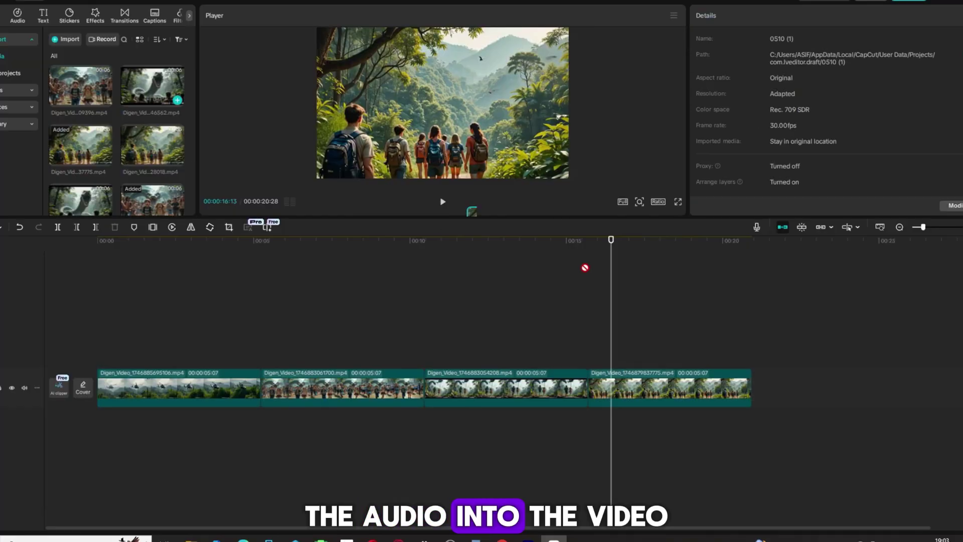
# Step: Scale the snake clip up to 116% and play the film from the start
pyautogui.click(770, 249)
pyautogui.moveTo(570, 178); pyautogui.dragTo(582, 202)
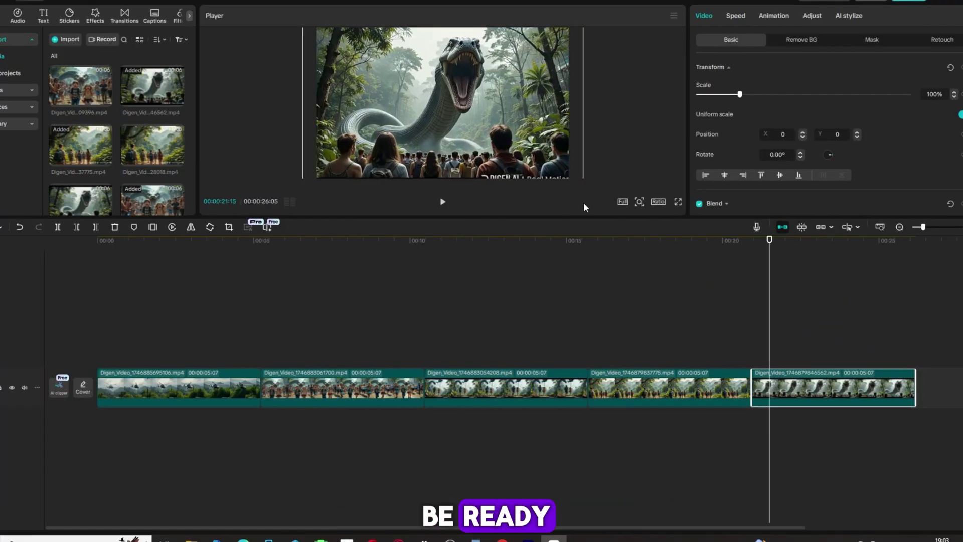
pyautogui.click(442, 201)
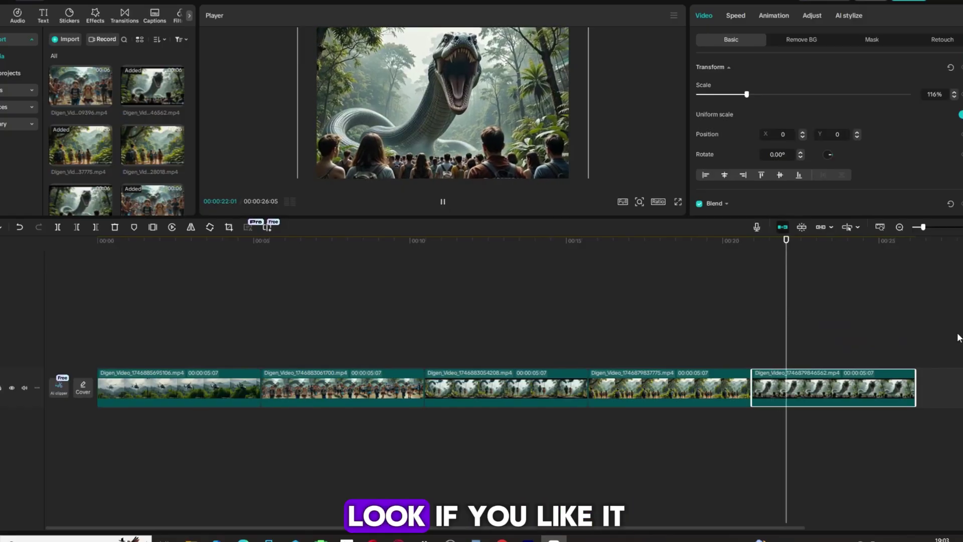
pyautogui.click(419, 243)
pyautogui.press('Home')
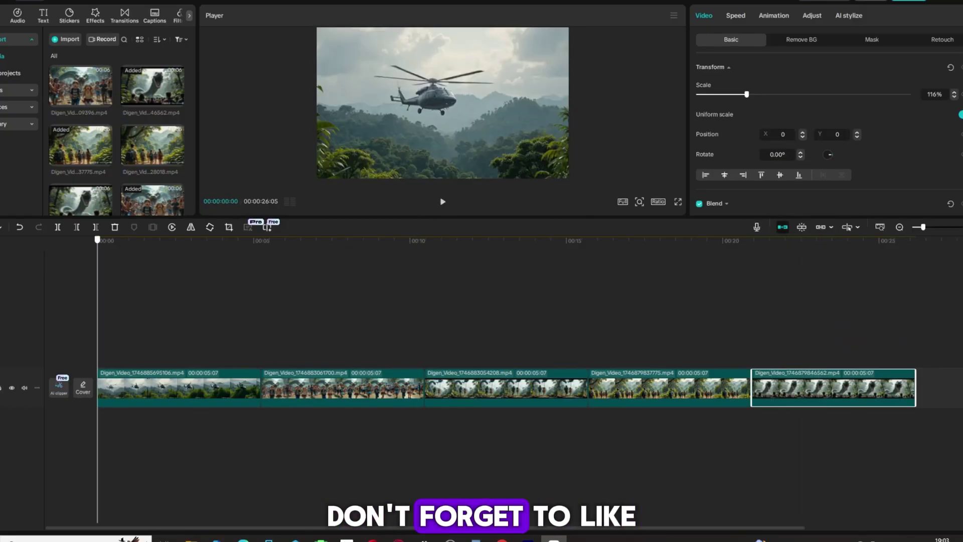
pyautogui.click(443, 202)
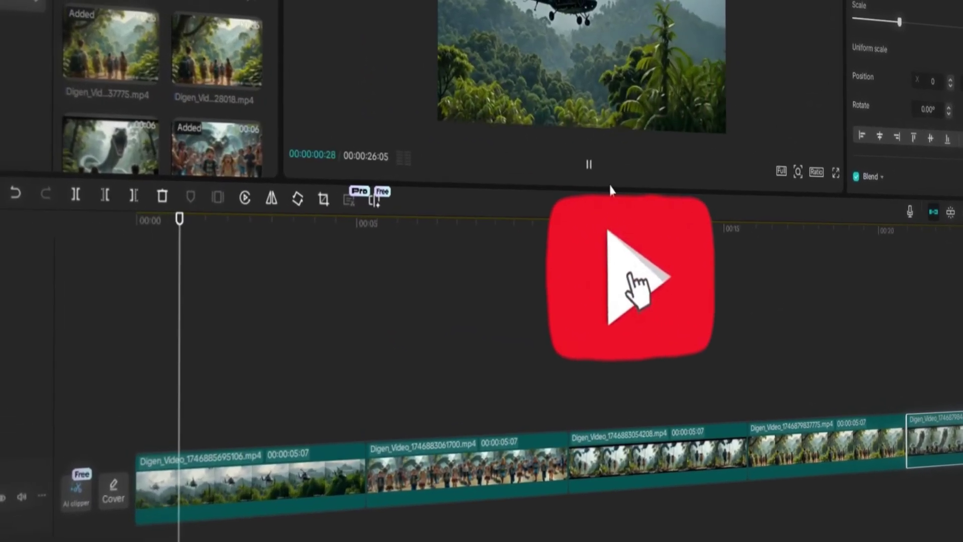